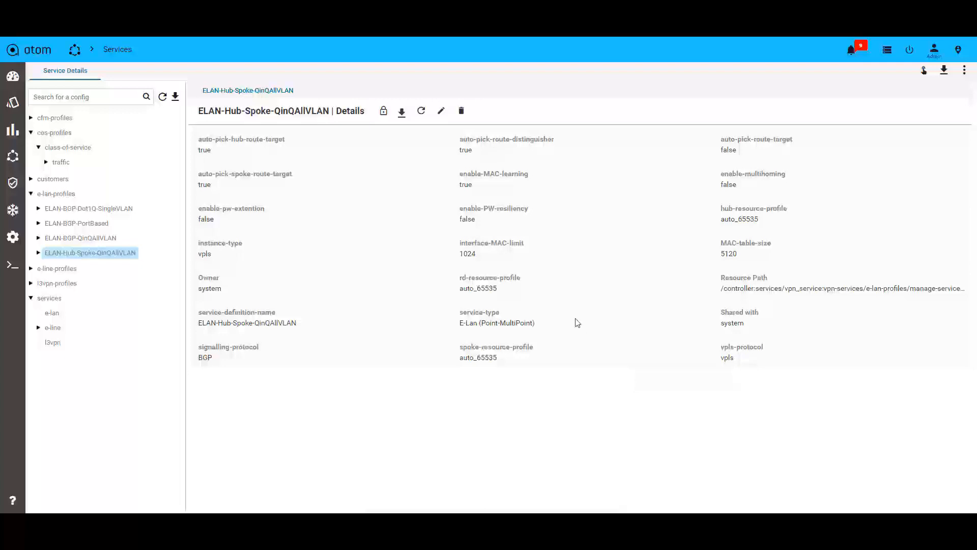
# Review the settings of the ELAN-Hub-Spoke-QinQAllVLAN profile and its PE-CE-Interconnect in their edit forms
pyautogui.click(441, 111)
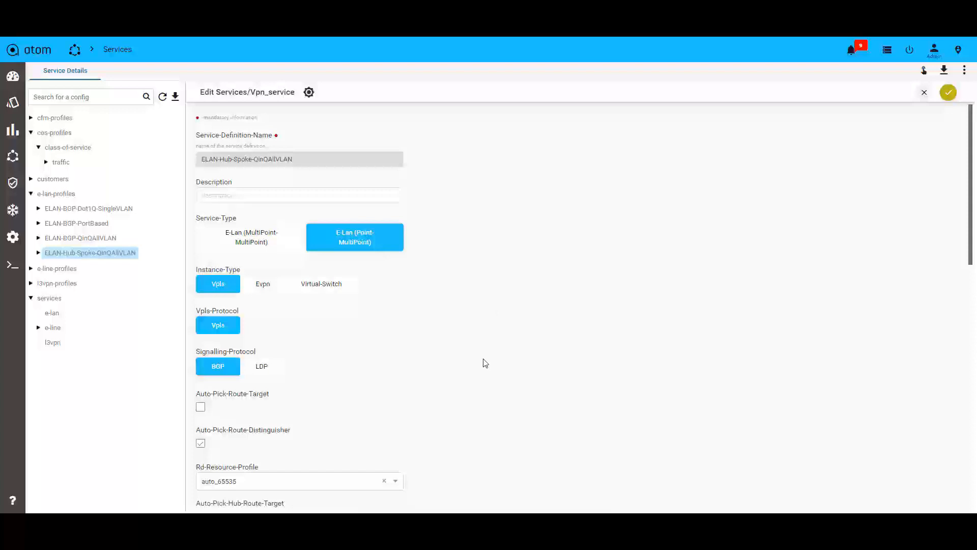
pyautogui.scroll(-5, 485, 363)
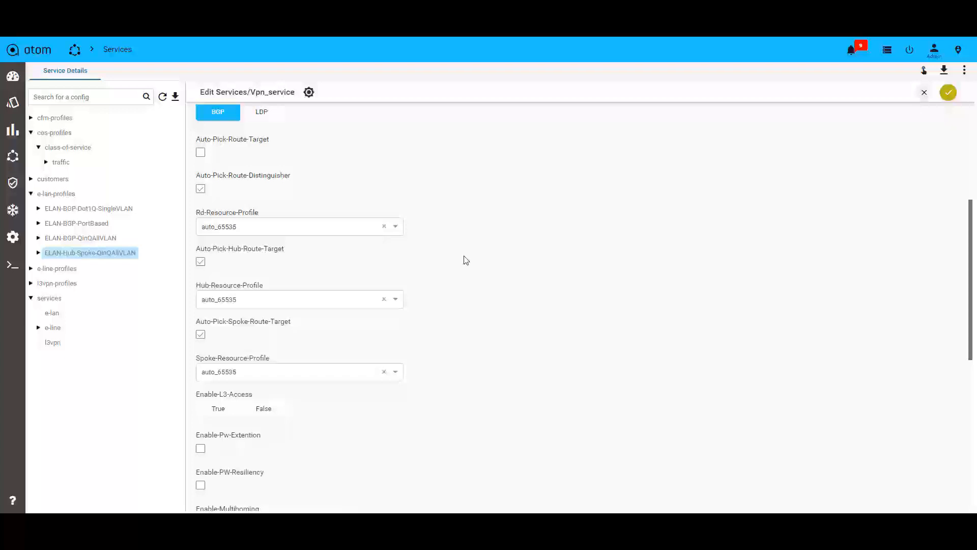
pyautogui.scroll(-3, 475, 286)
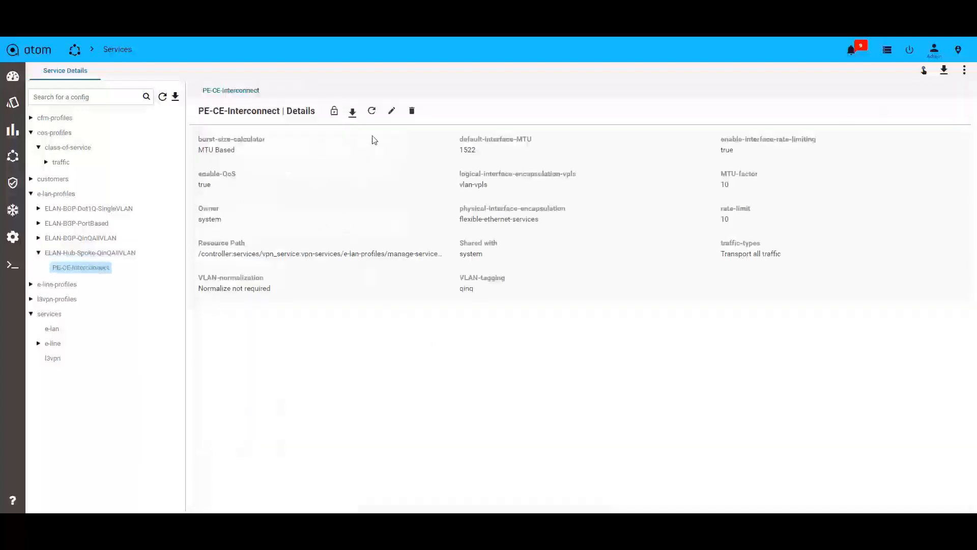
pyautogui.click(391, 111)
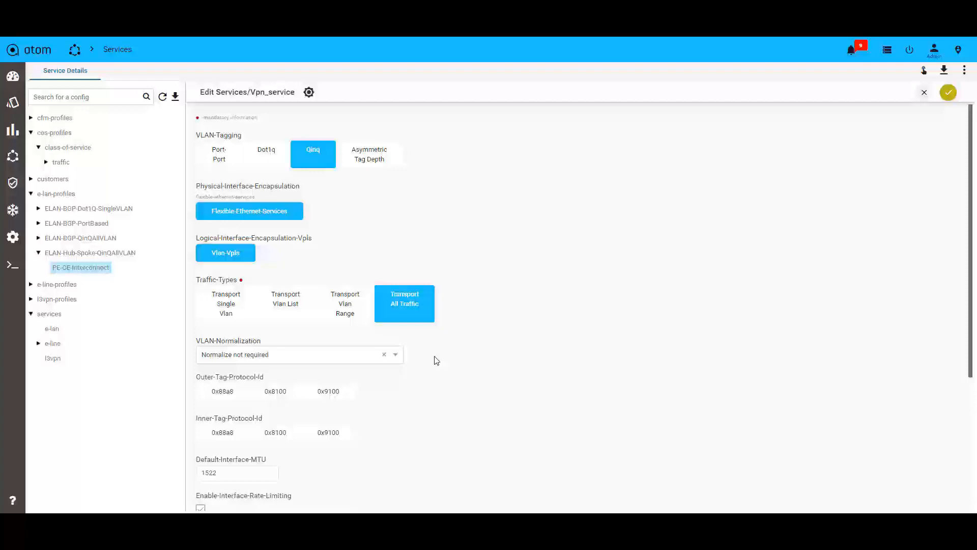
pyautogui.scroll(-5, 437, 361)
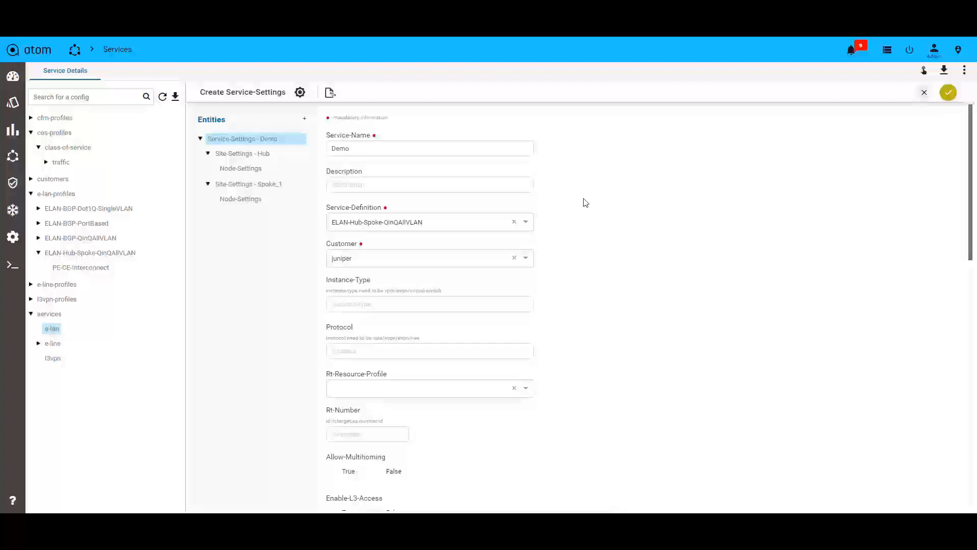
# Review the Demo E-LAN service's general settings and the site and node settings of Hub and Spoke_1
pyautogui.scroll(-6, 614, 227)
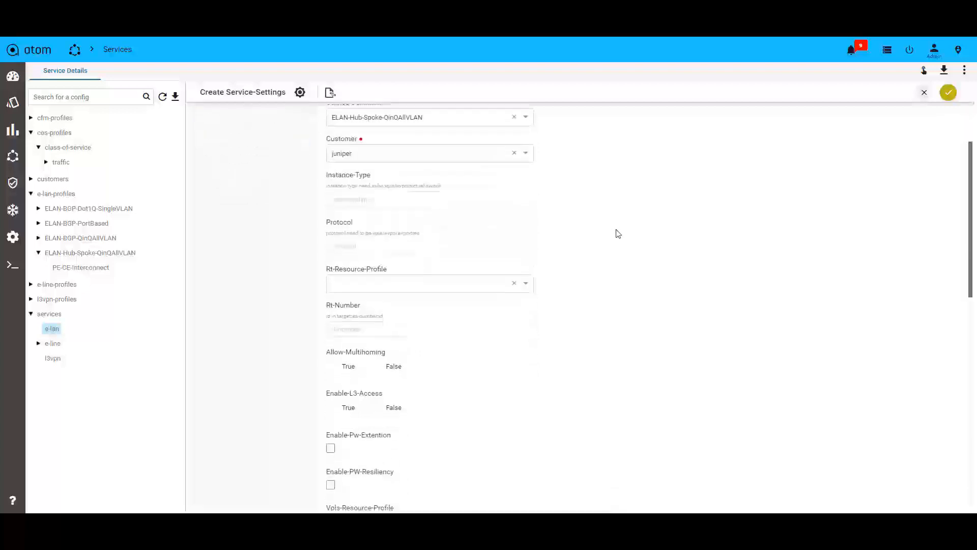
pyautogui.scroll(-4, 625, 252)
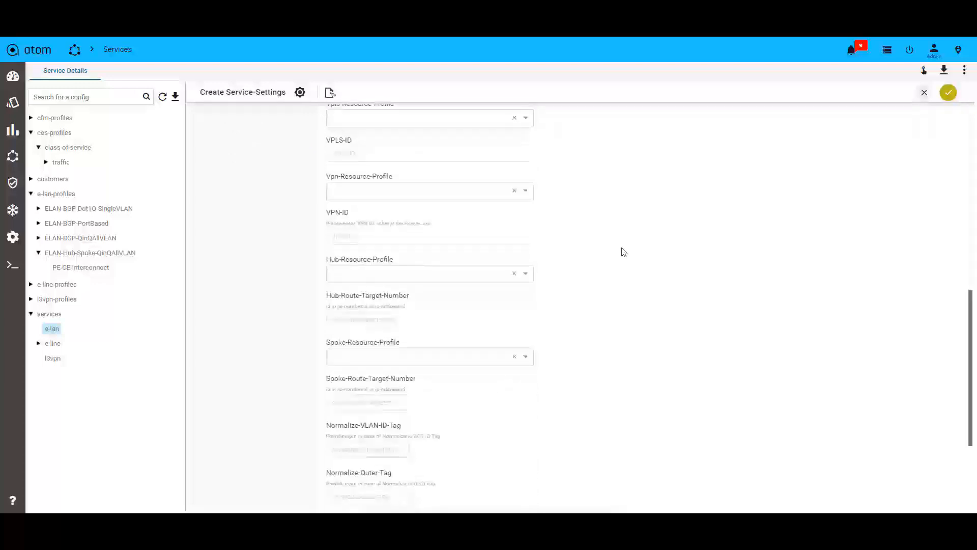
pyautogui.scroll(-5, 624, 252)
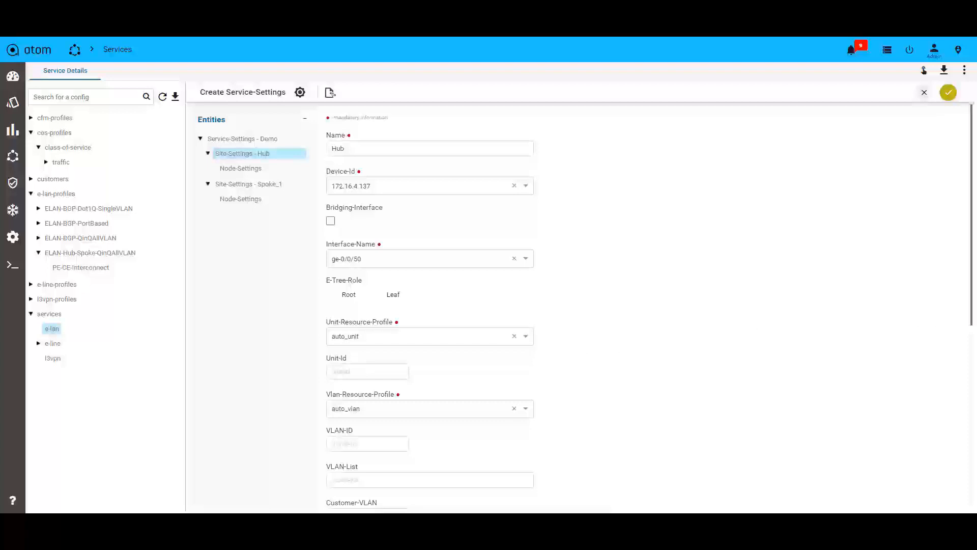
pyautogui.moveTo(971, 216); pyautogui.dragTo(972, 425)
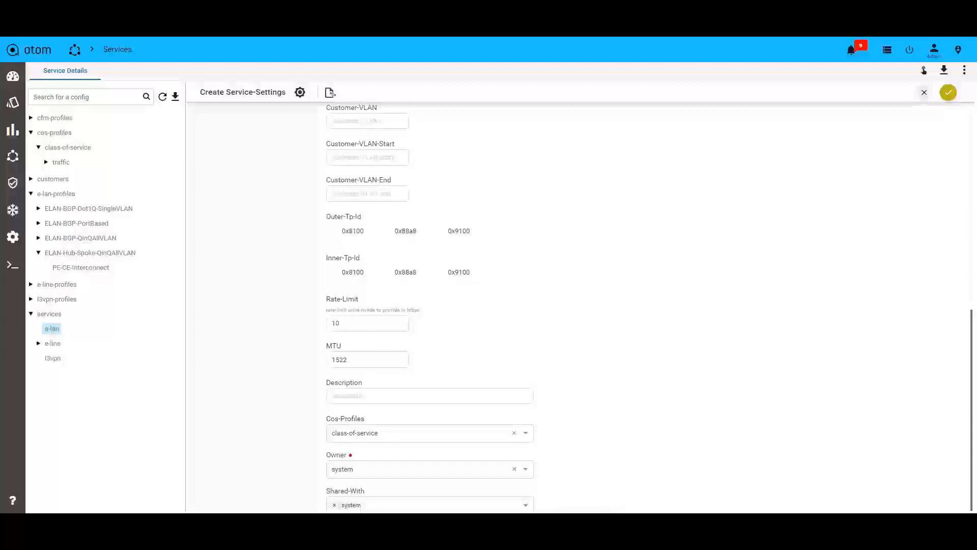
pyautogui.moveTo(971, 415); pyautogui.dragTo(971, 211)
pyautogui.click(257, 168)
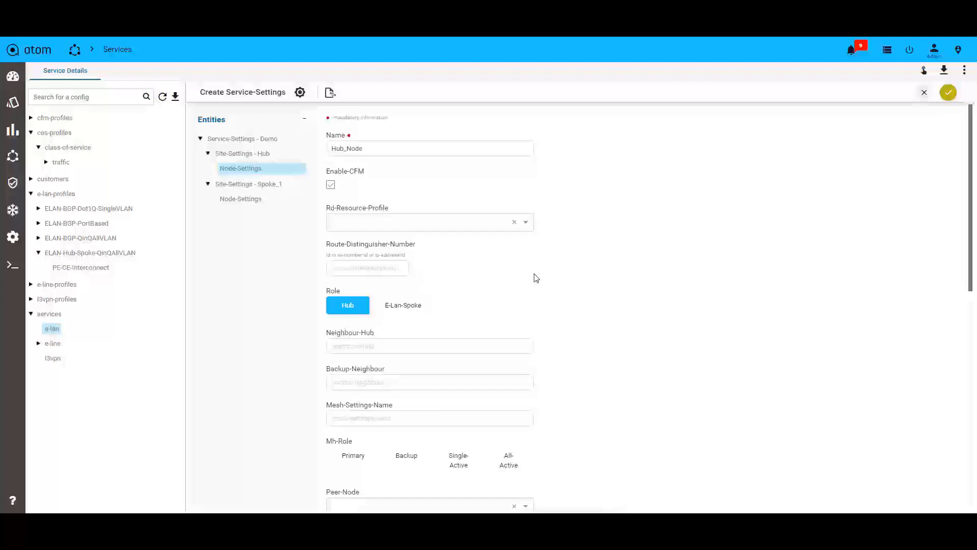
pyautogui.click(272, 186)
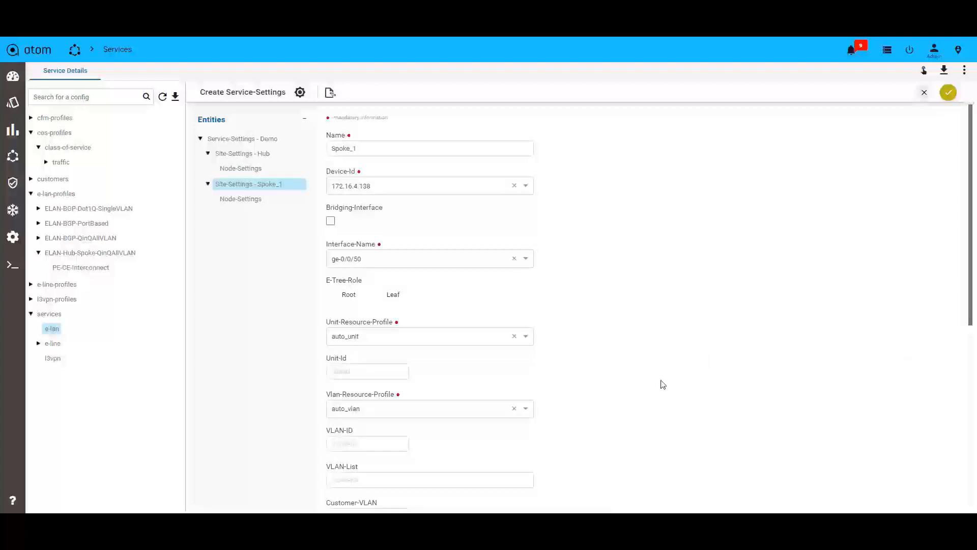
pyautogui.click(262, 200)
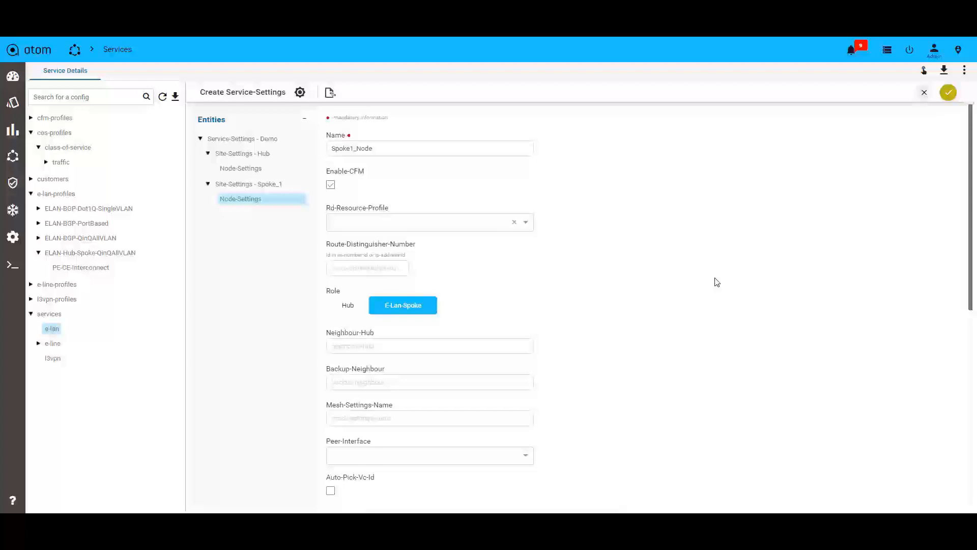
# Submit the Demo service settings to create the E-LAN service for customer juniper
pyautogui.click(244, 140)
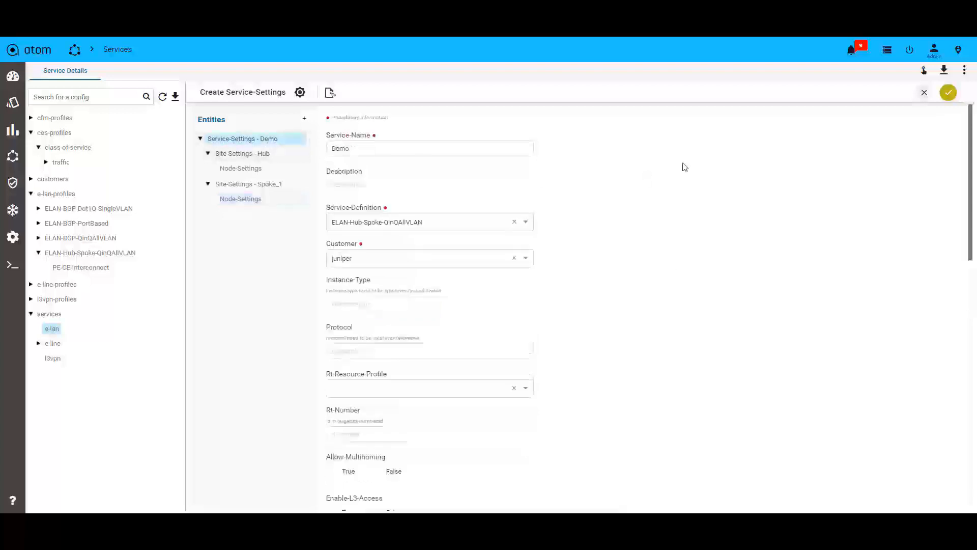
pyautogui.click(949, 93)
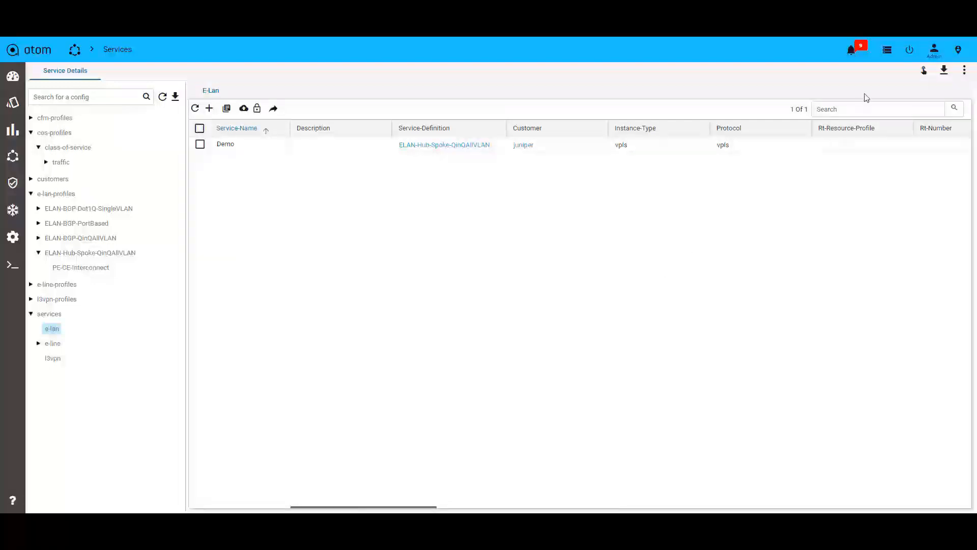
# Open the details of the "Create: service-settings Demo" task and show its commands
pyautogui.click(886, 50)
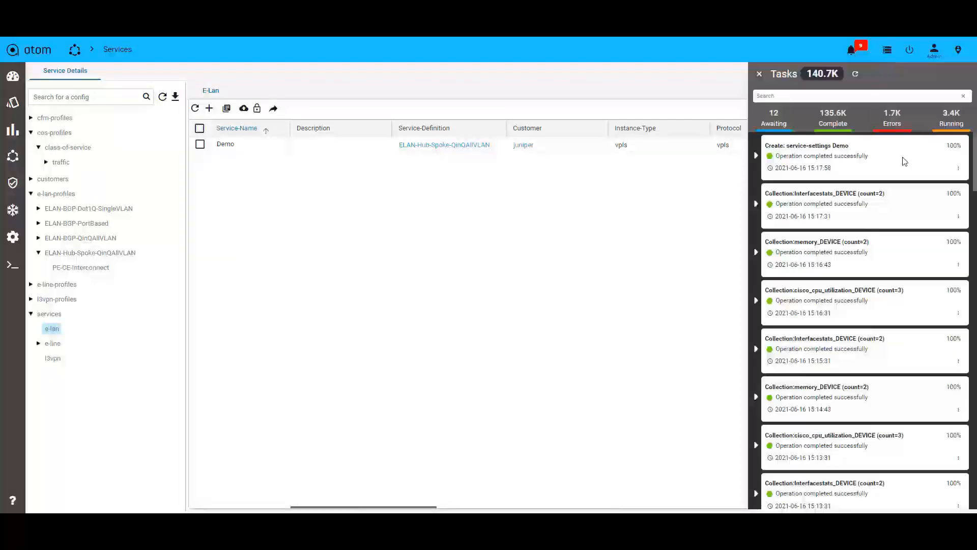
pyautogui.click(958, 168)
pyautogui.click(953, 186)
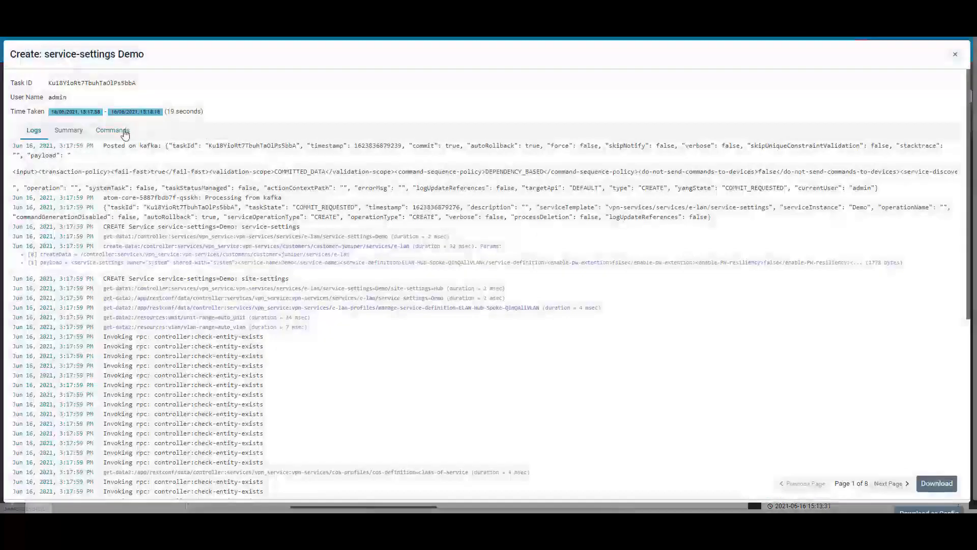
pyautogui.click(125, 135)
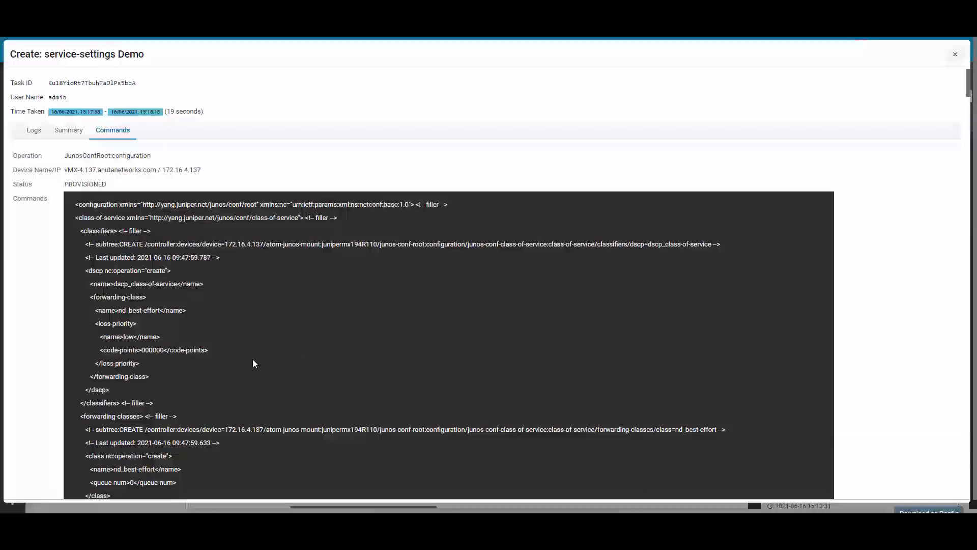
# Examine the commands for hub device 172.16.4.137, covering class of service, firewall, interfaces, policy options, protocols and routing instances
pyautogui.scroll(-3, 253, 359)
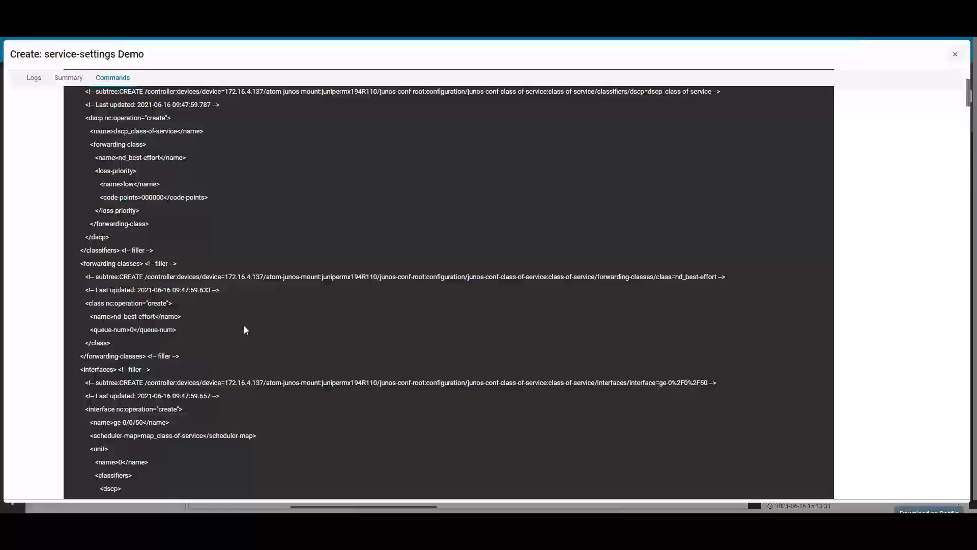
pyautogui.scroll(-5, 257, 365)
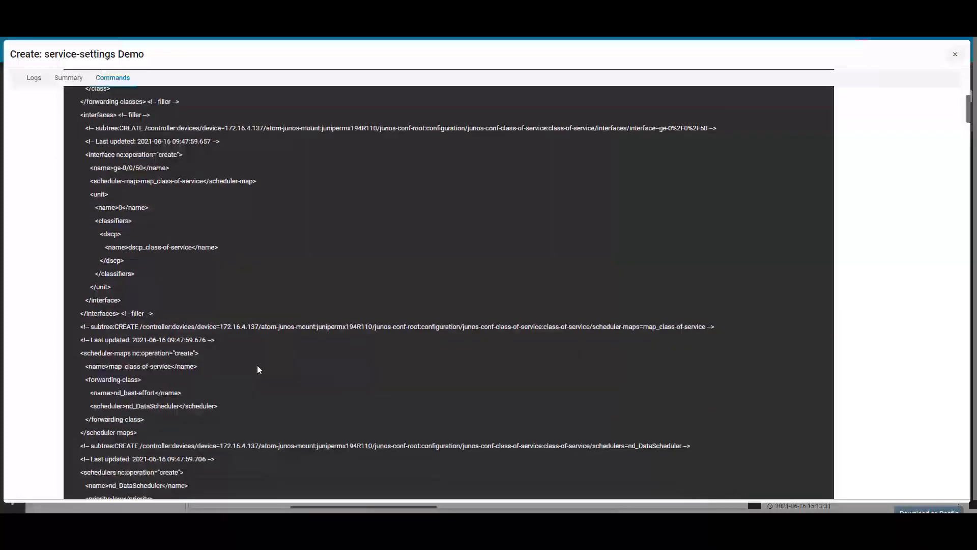
pyautogui.scroll(-5, 258, 366)
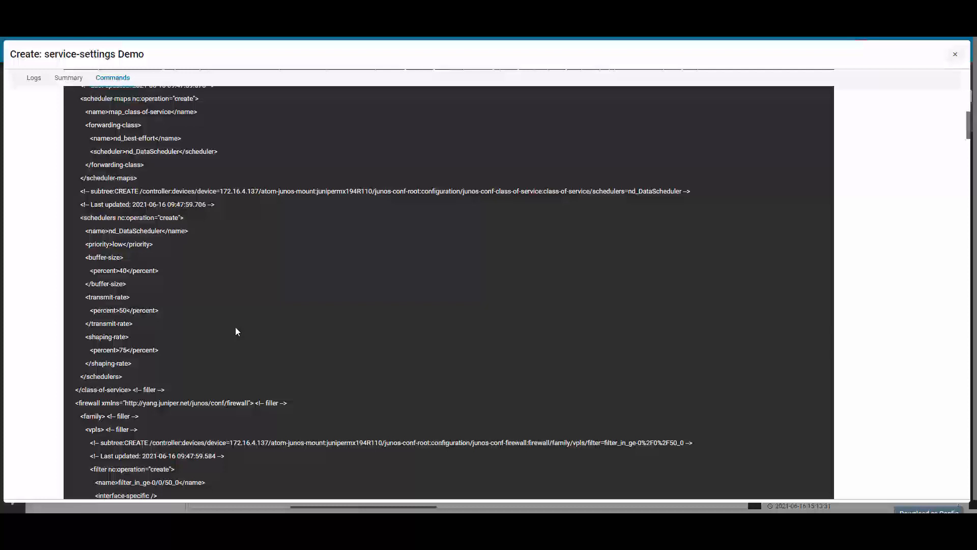
pyautogui.scroll(-3, 236, 332)
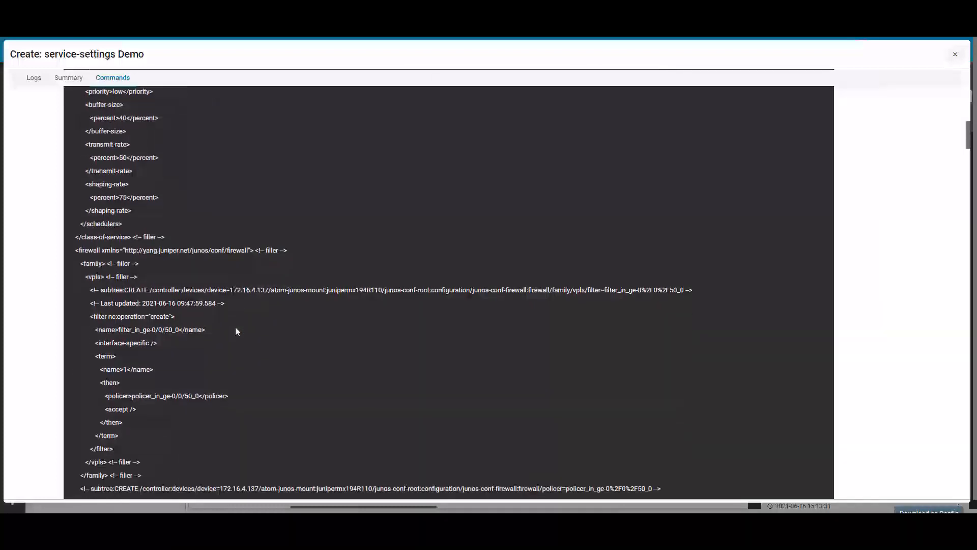
pyautogui.scroll(-1, 235, 327)
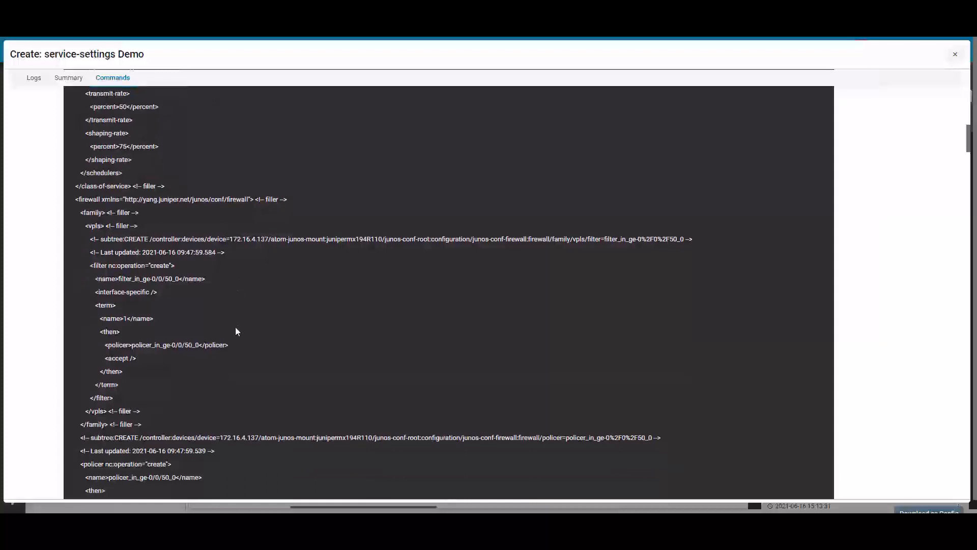
pyautogui.scroll(-1, 235, 331)
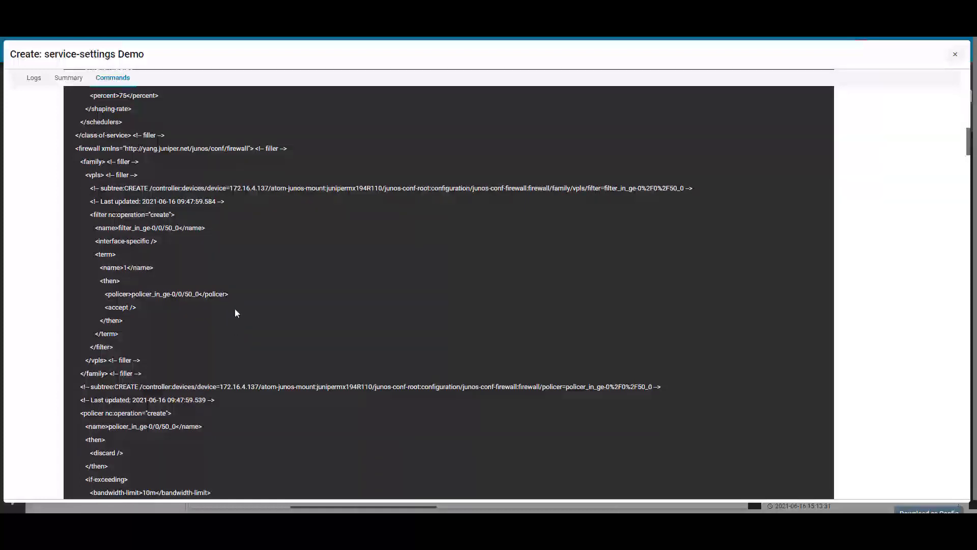
pyautogui.scroll(-4, 235, 312)
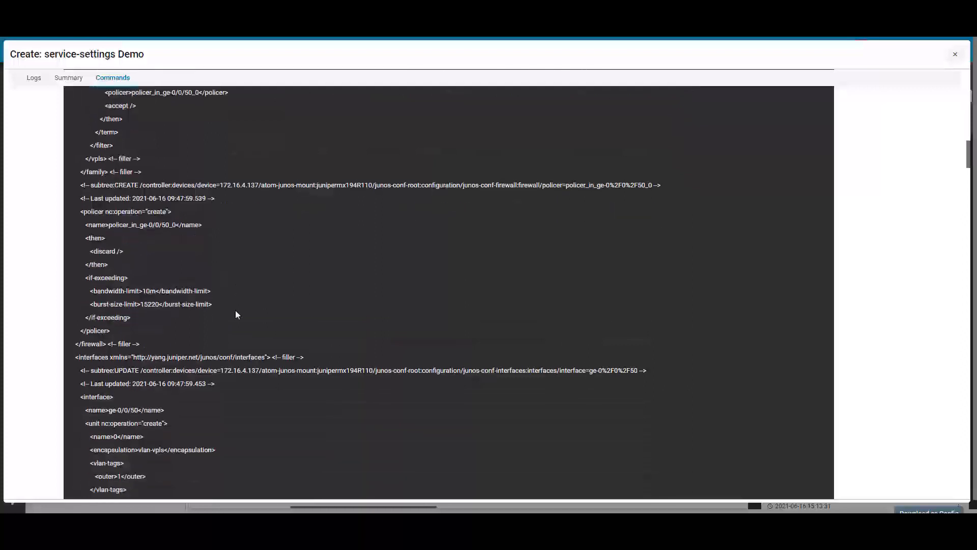
pyautogui.scroll(-3, 235, 313)
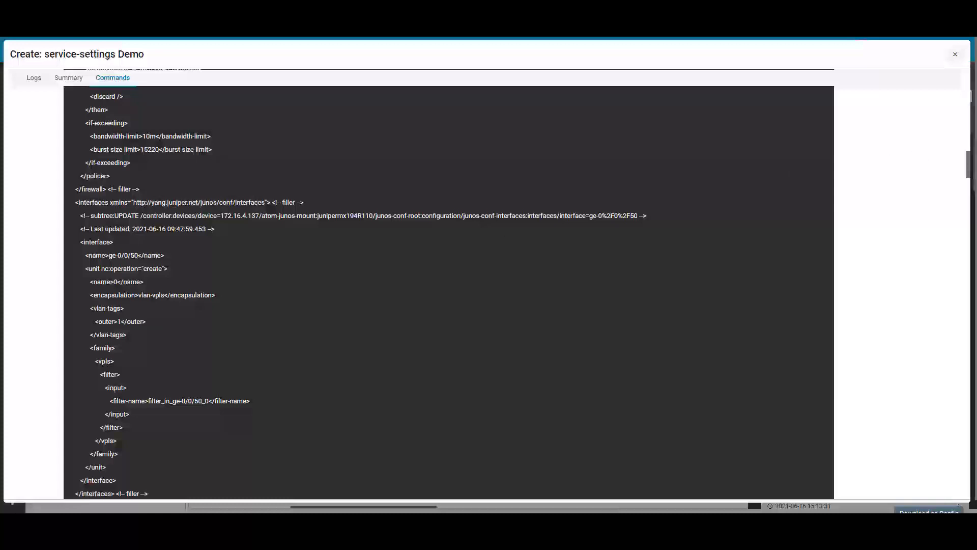
pyautogui.scroll(-10, 551, 333)
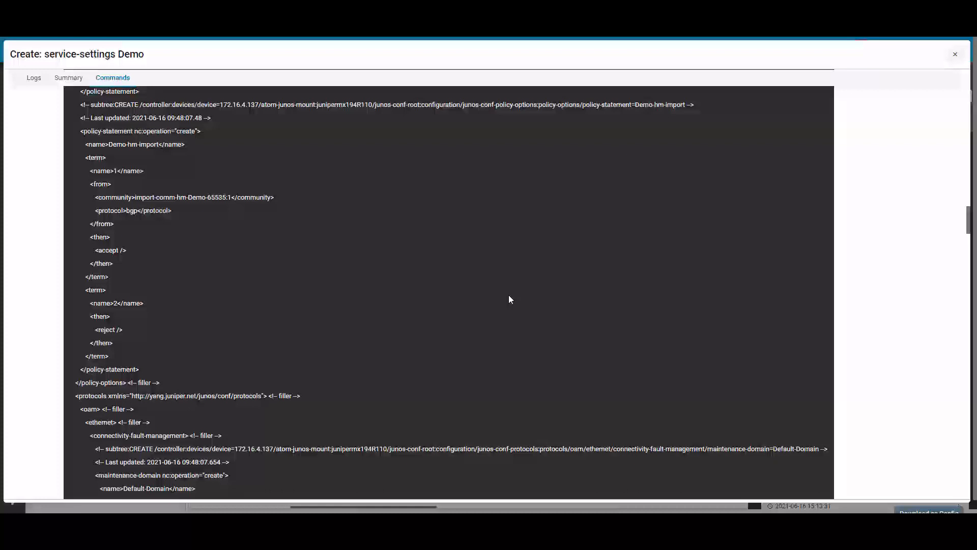
pyautogui.scroll(-2, 509, 296)
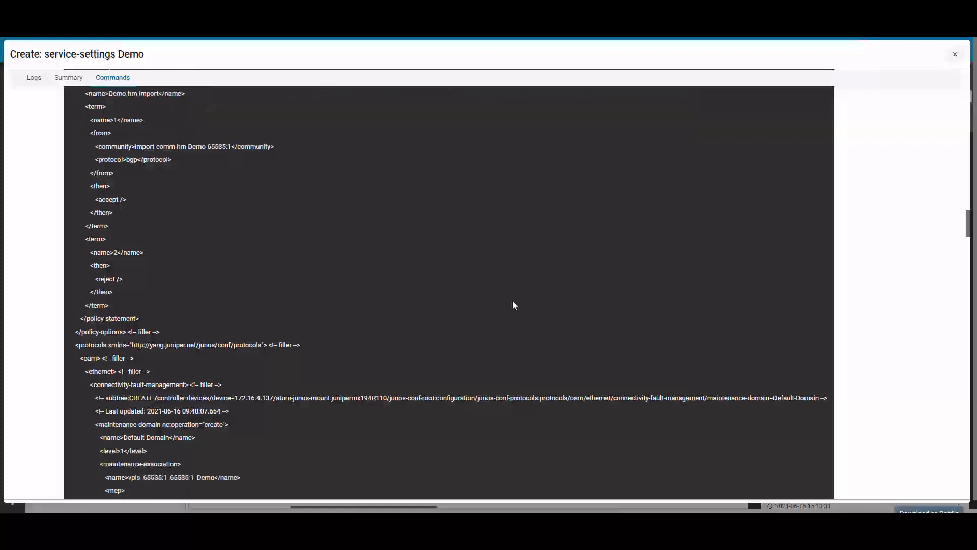
pyautogui.scroll(6, 513, 304)
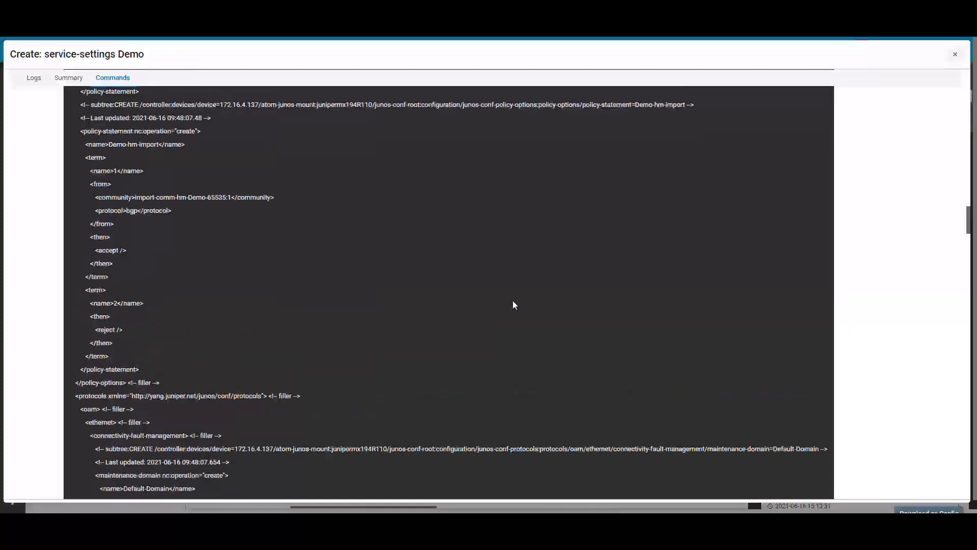
pyautogui.scroll(2, 513, 305)
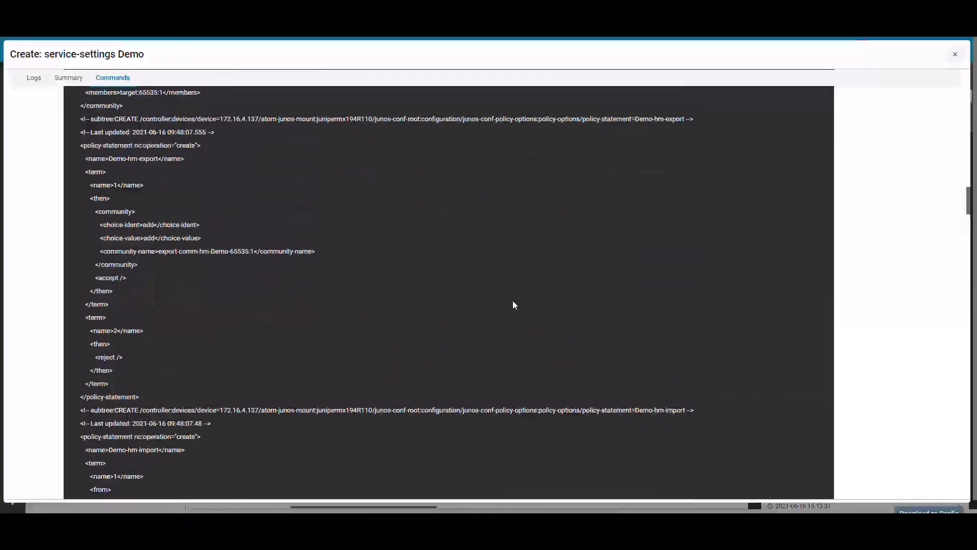
pyautogui.scroll(-6, 513, 304)
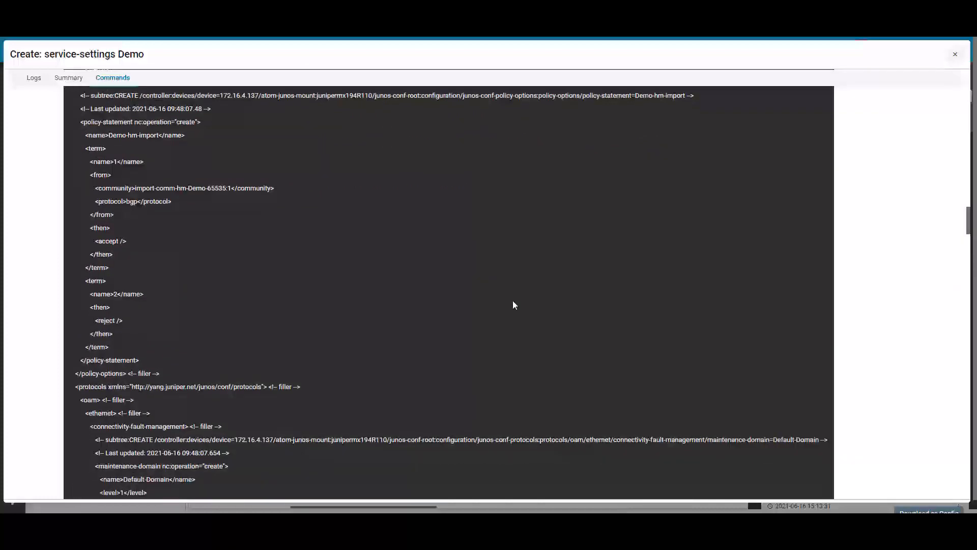
pyautogui.scroll(-10, 512, 304)
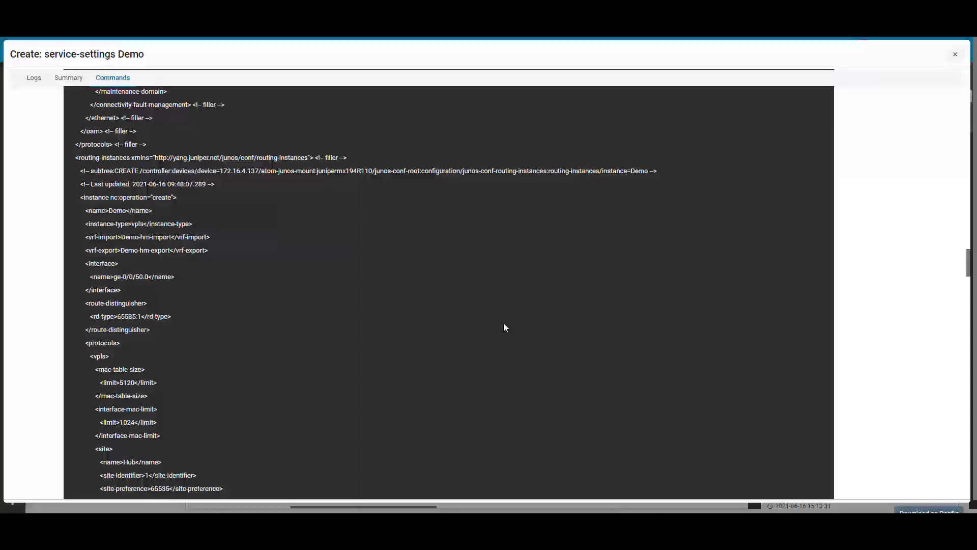
pyautogui.scroll(-4, 504, 325)
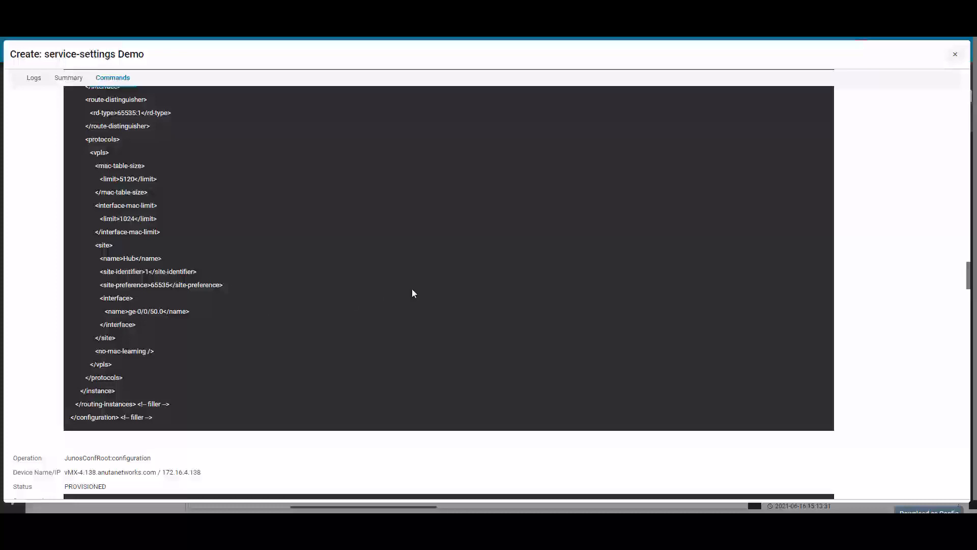
# Examine the class-of-service and firewall commands for spoke device 172.16.4.138
pyautogui.scroll(-4, 412, 293)
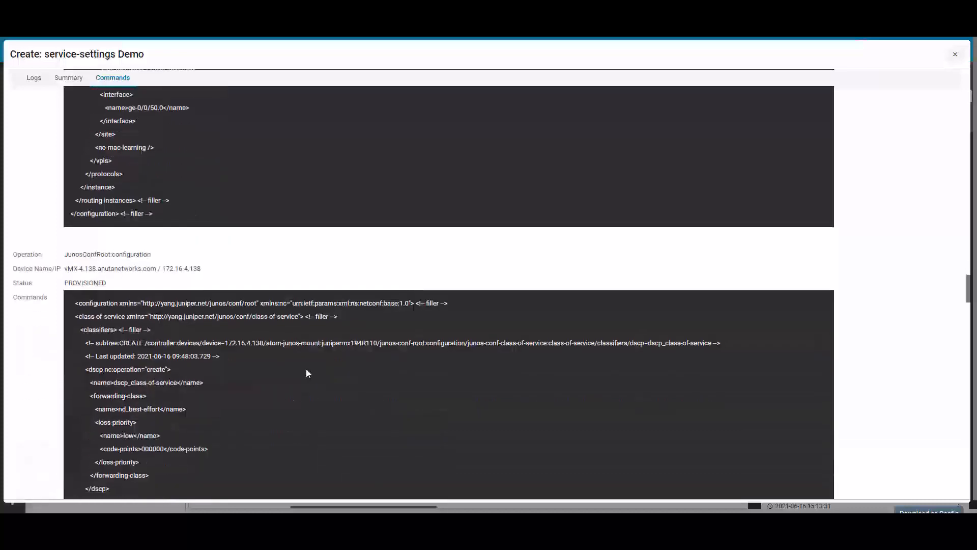
pyautogui.scroll(-3, 306, 368)
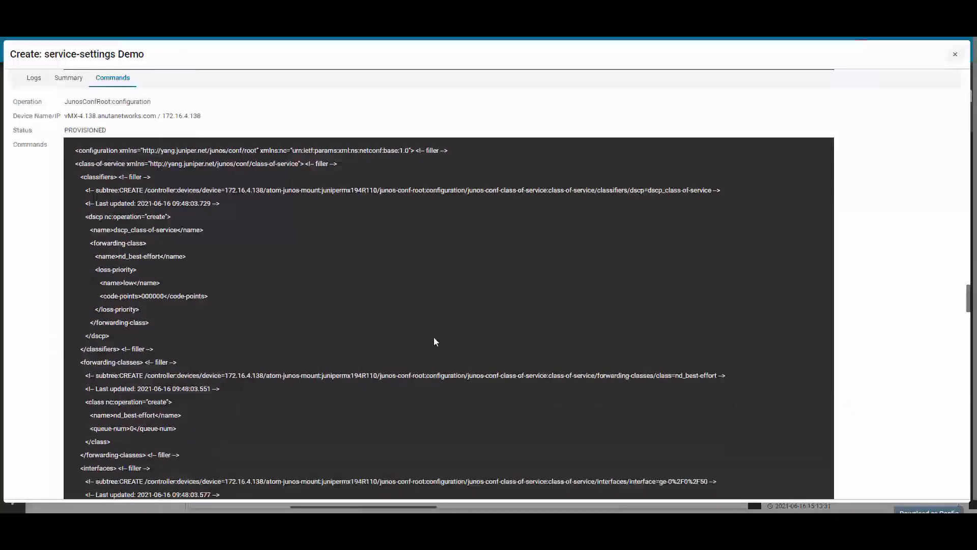
pyautogui.scroll(-5, 435, 341)
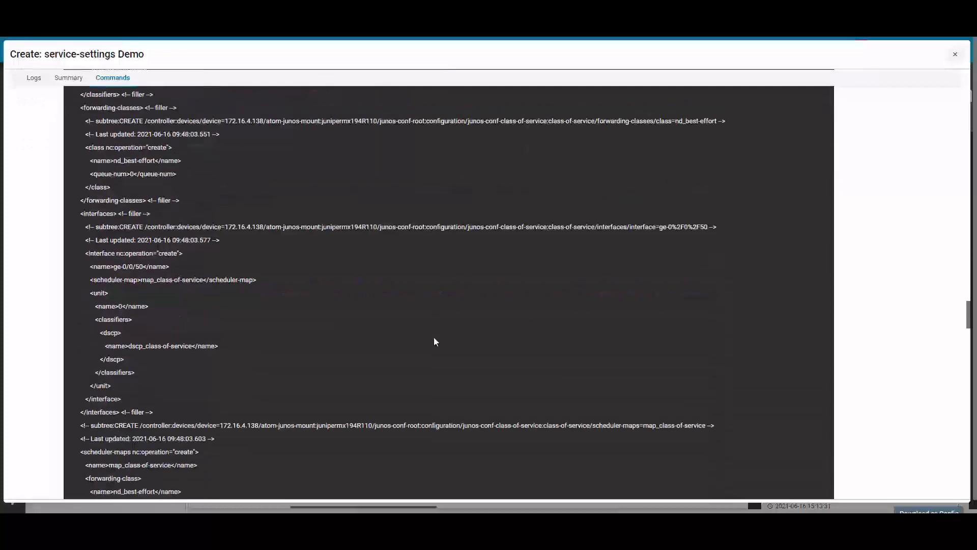
pyautogui.scroll(-10, 435, 340)
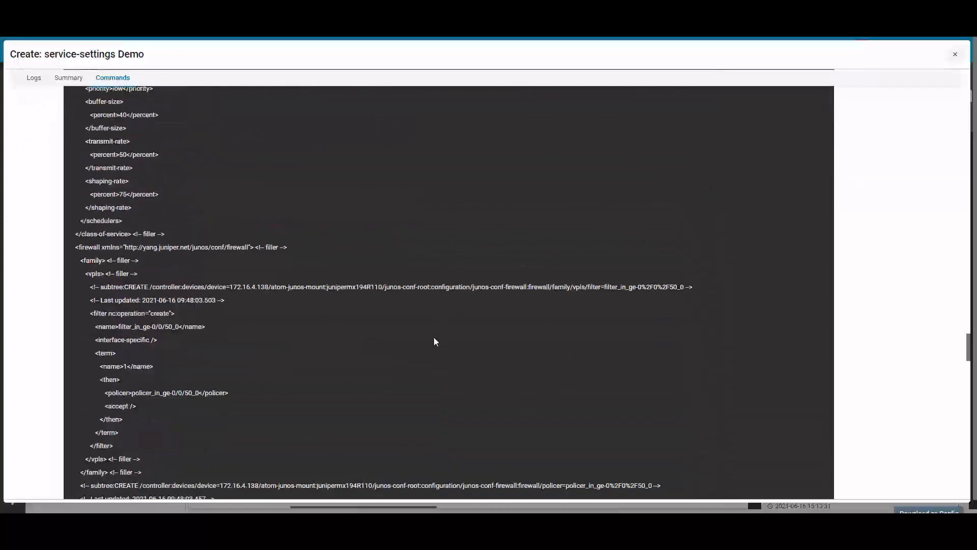
pyautogui.scroll(-10, 434, 338)
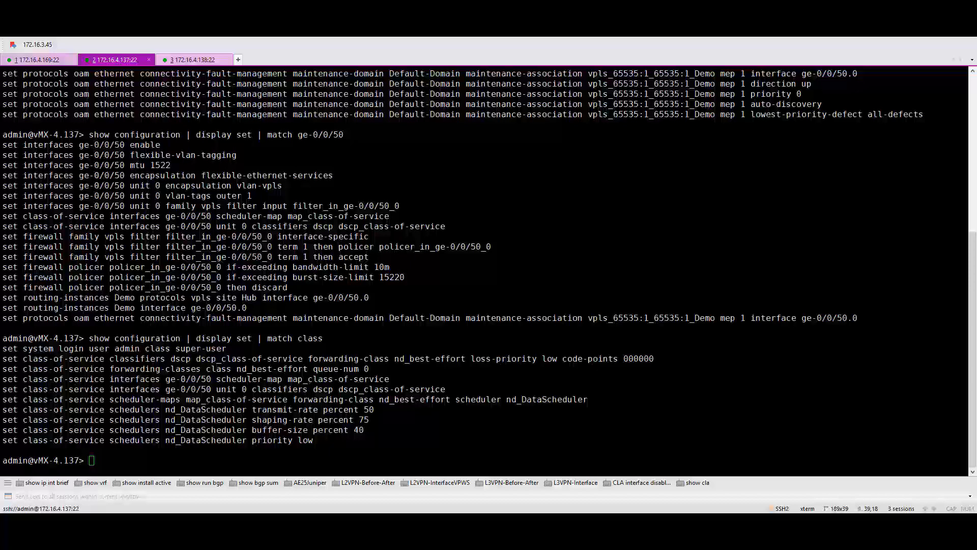
# Switch to the 172.16.4.138 terminal session and examine its Demo, ge-0/0/50 and class-of-service configuration
pyautogui.hotkey('alt', '3')
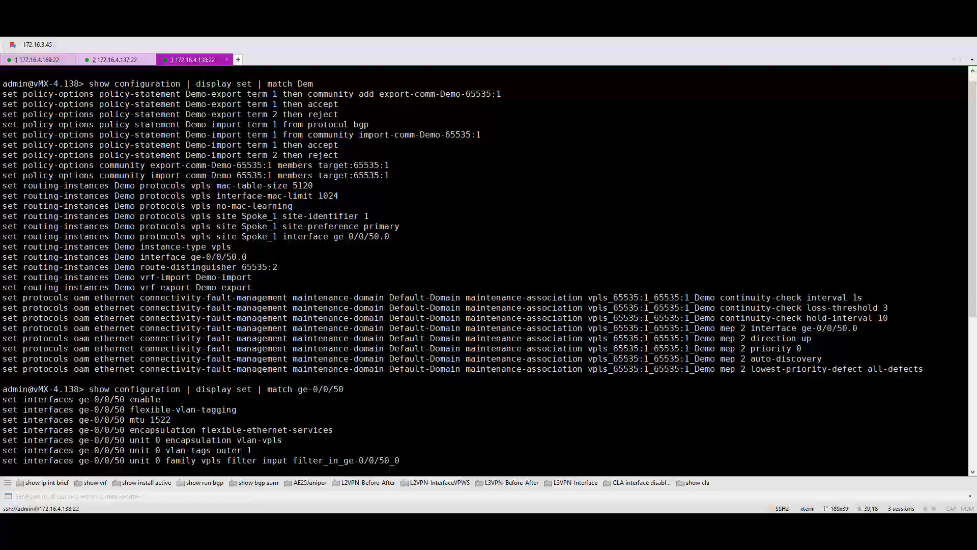
pyautogui.scroll(-2, 483, 269)
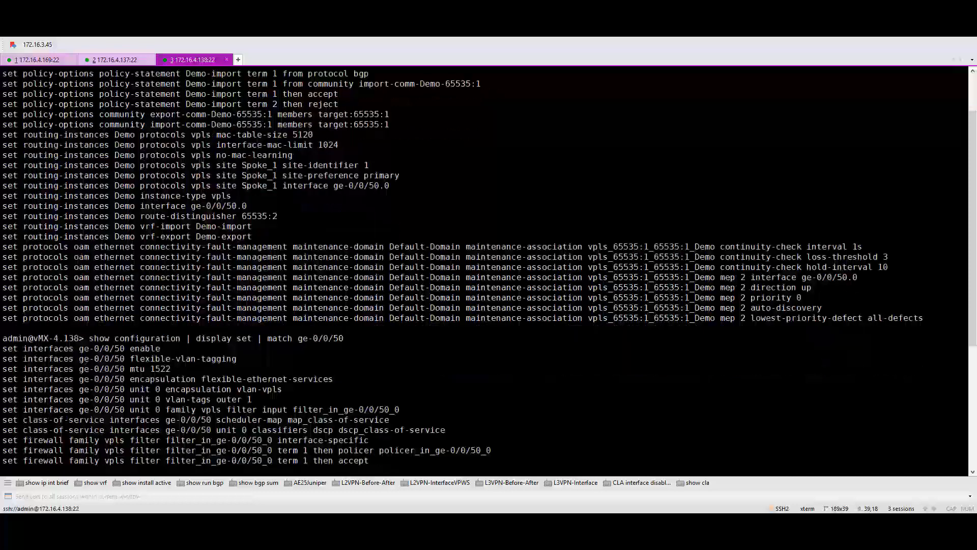
pyautogui.scroll(-7, 483, 270)
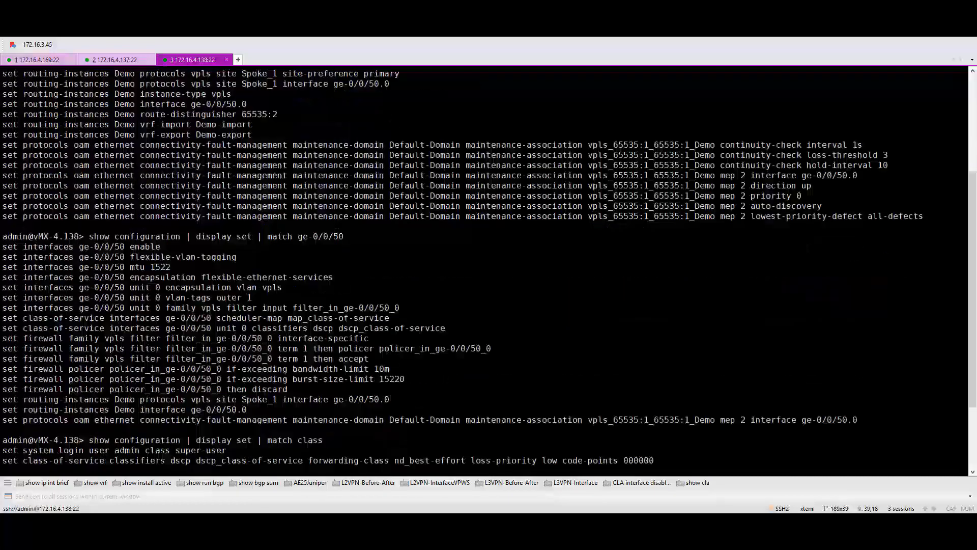